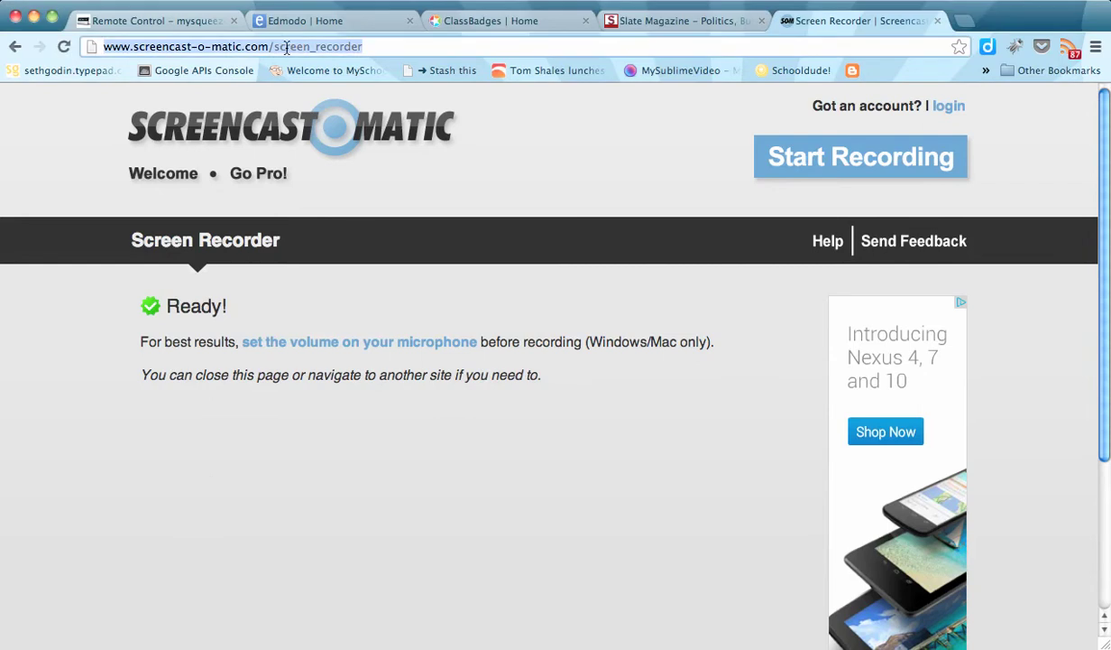
click(275, 46)
drag(273, 46, 357, 50)
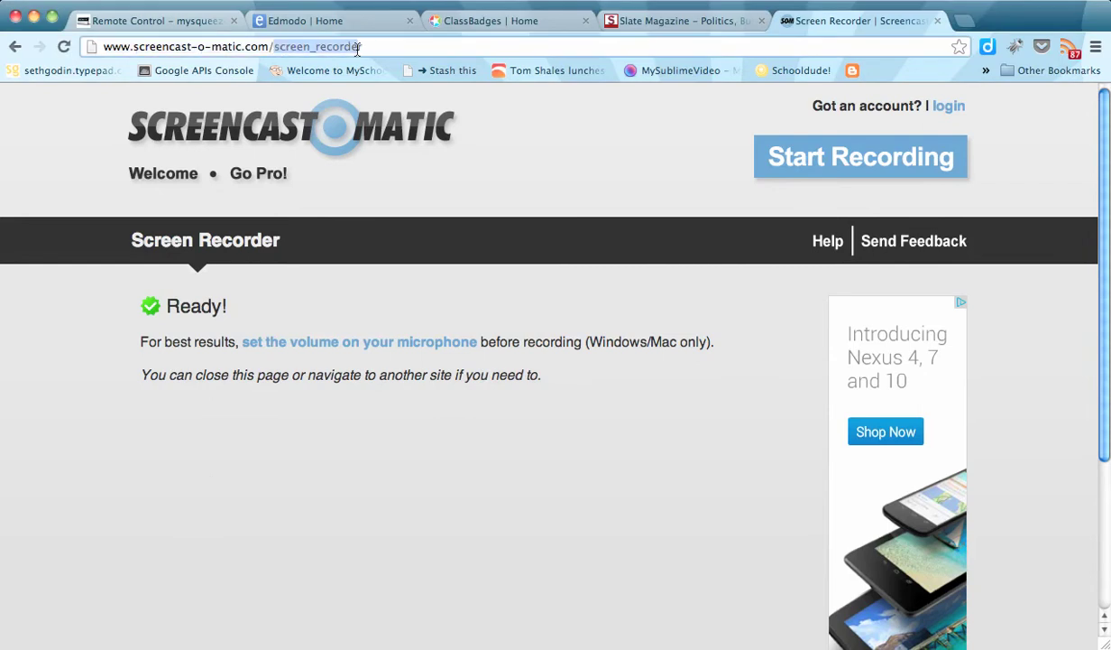
key(BackSpace)
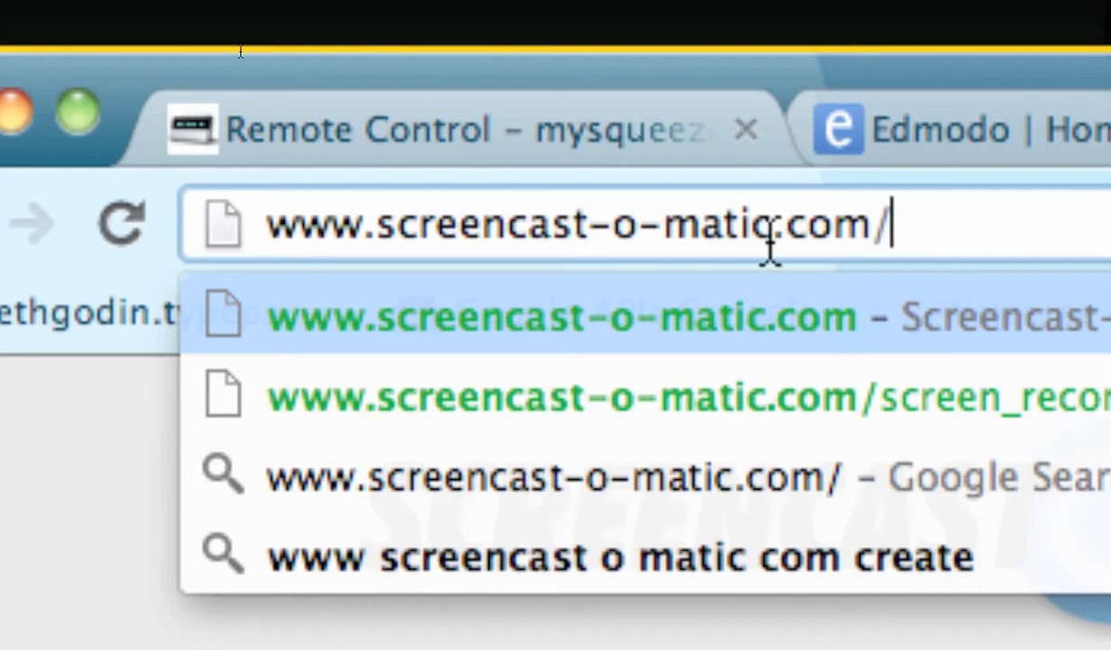
key(Return)
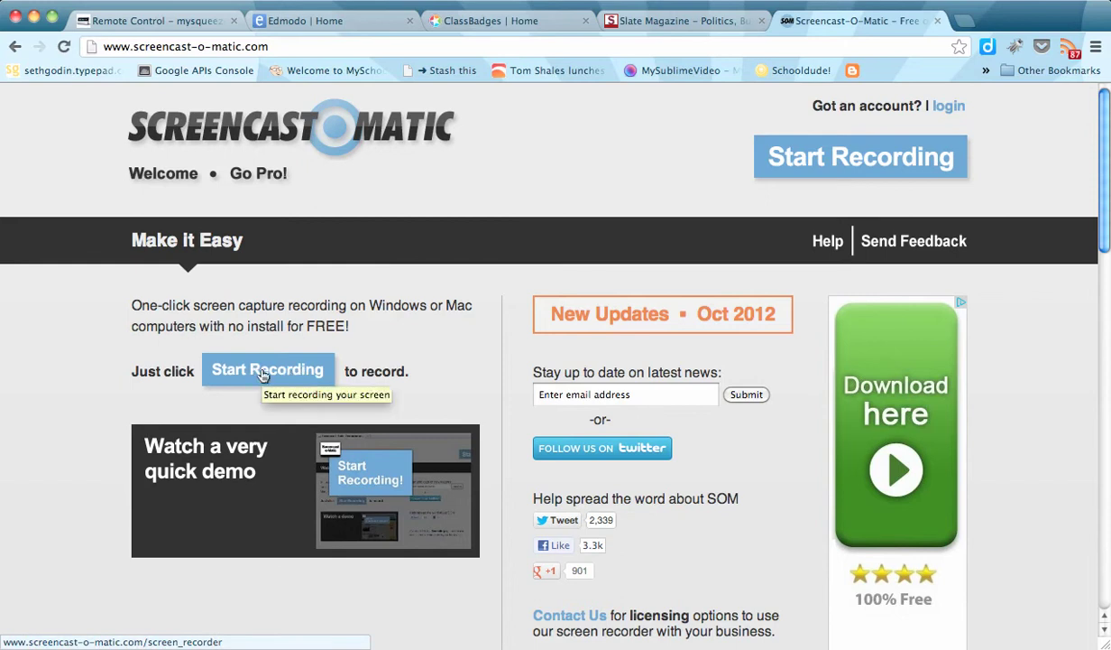
Launch the screen recorder and resize its capture frame to 1248 x 696 around the browser.
click(263, 374)
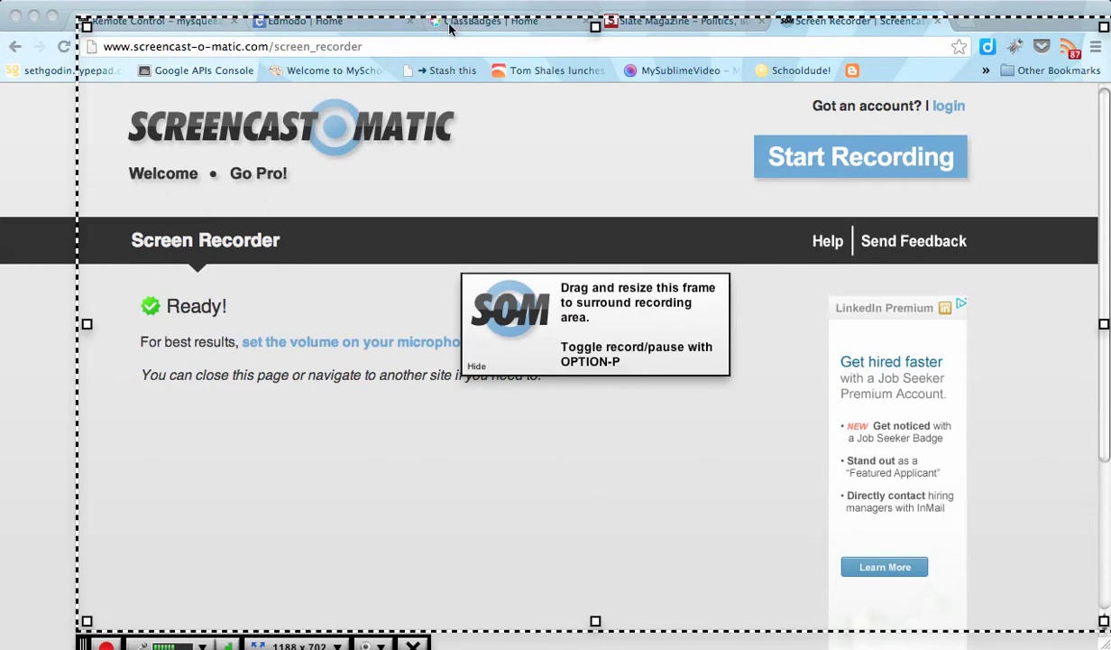
key(alt+p)
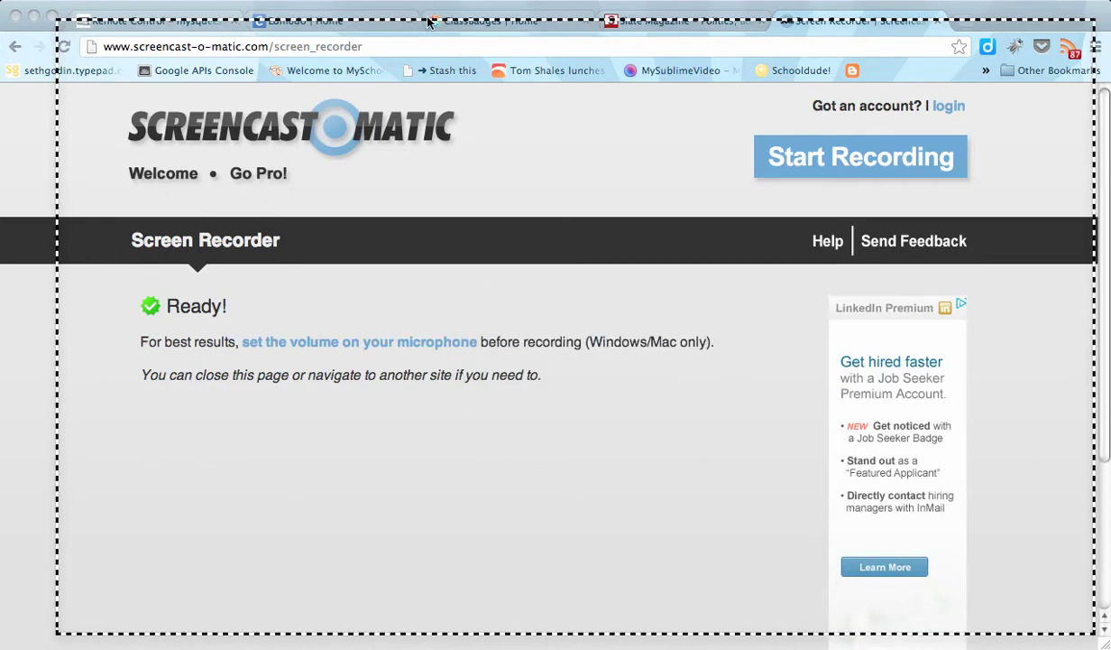
drag(428, 20, 394, 23)
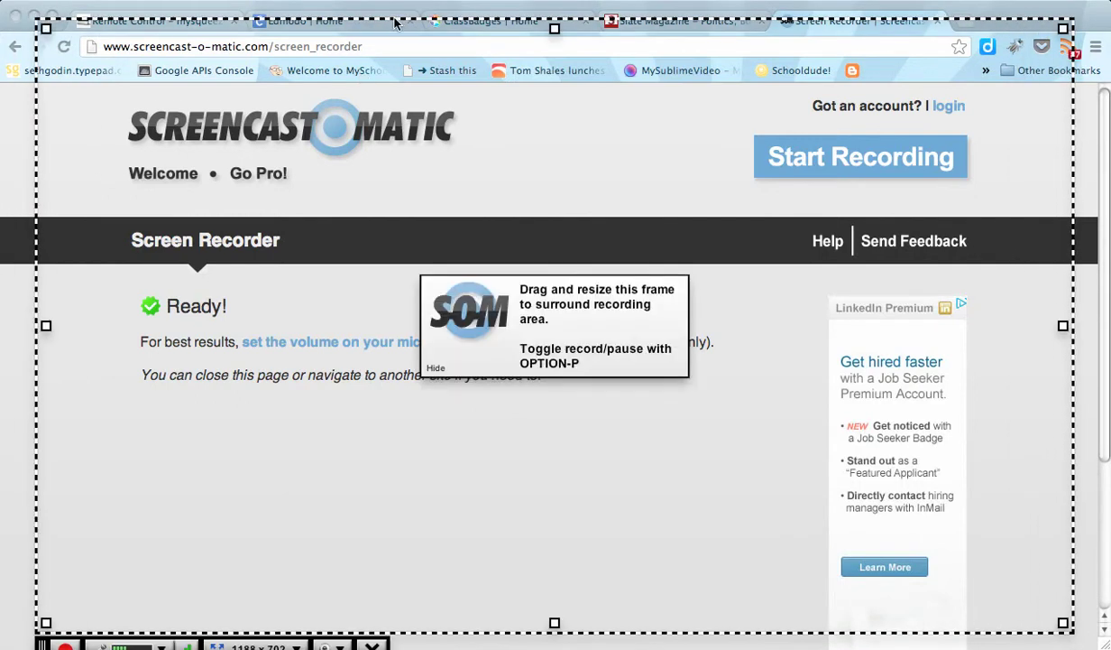
drag(47, 29, 15, 9)
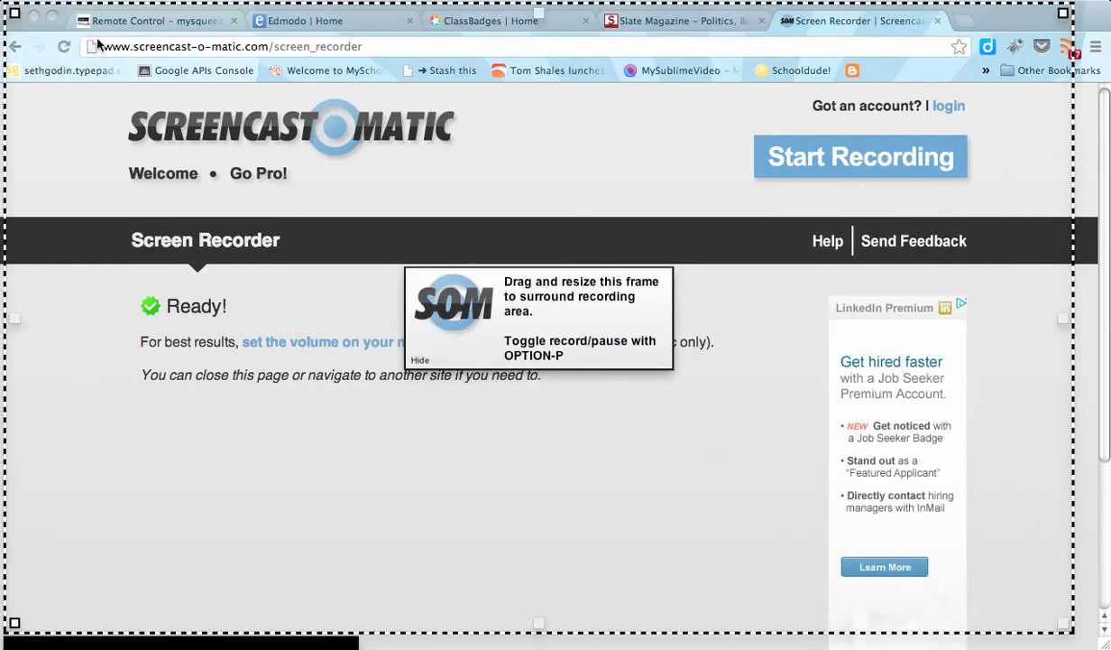
drag(1062, 621, 1087, 634)
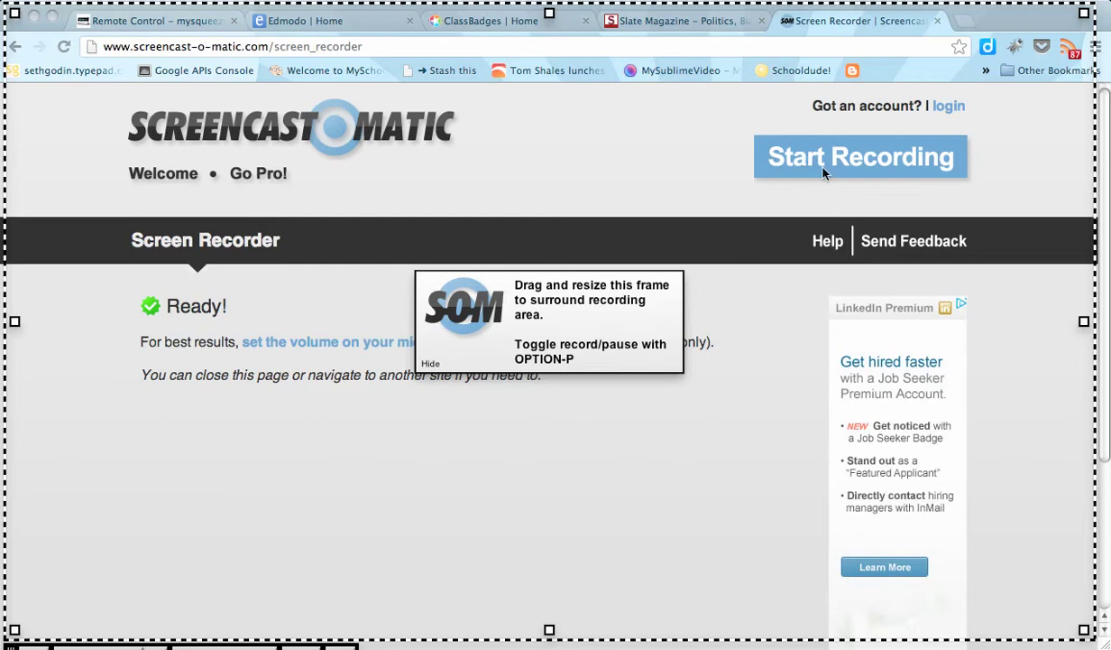
click(592, 463)
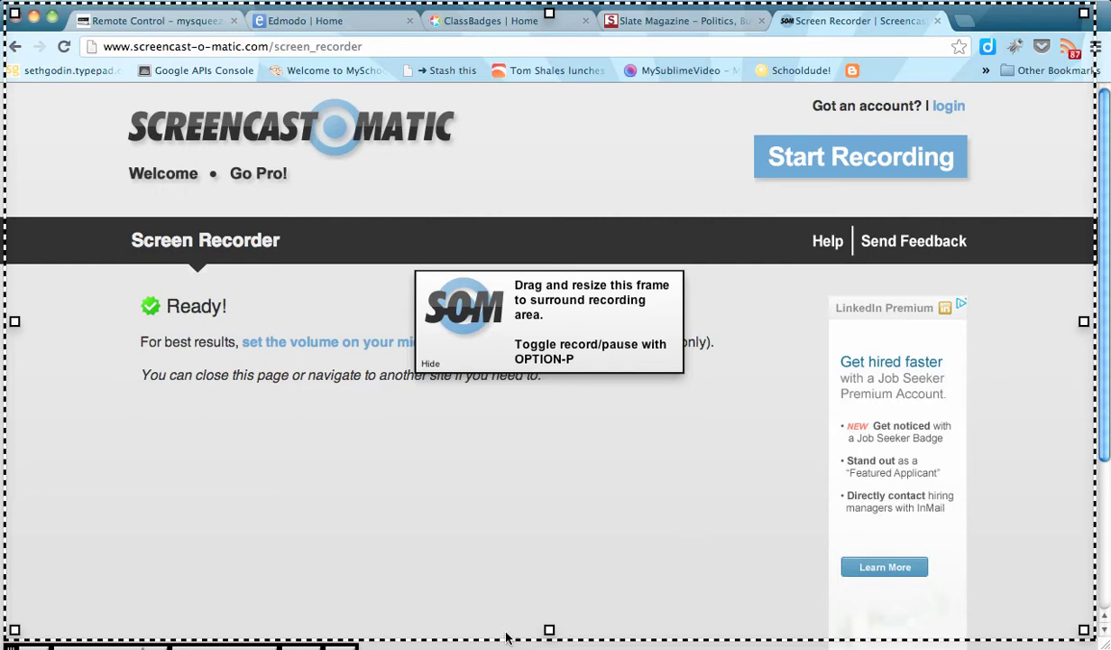
drag(549, 633, 548, 603)
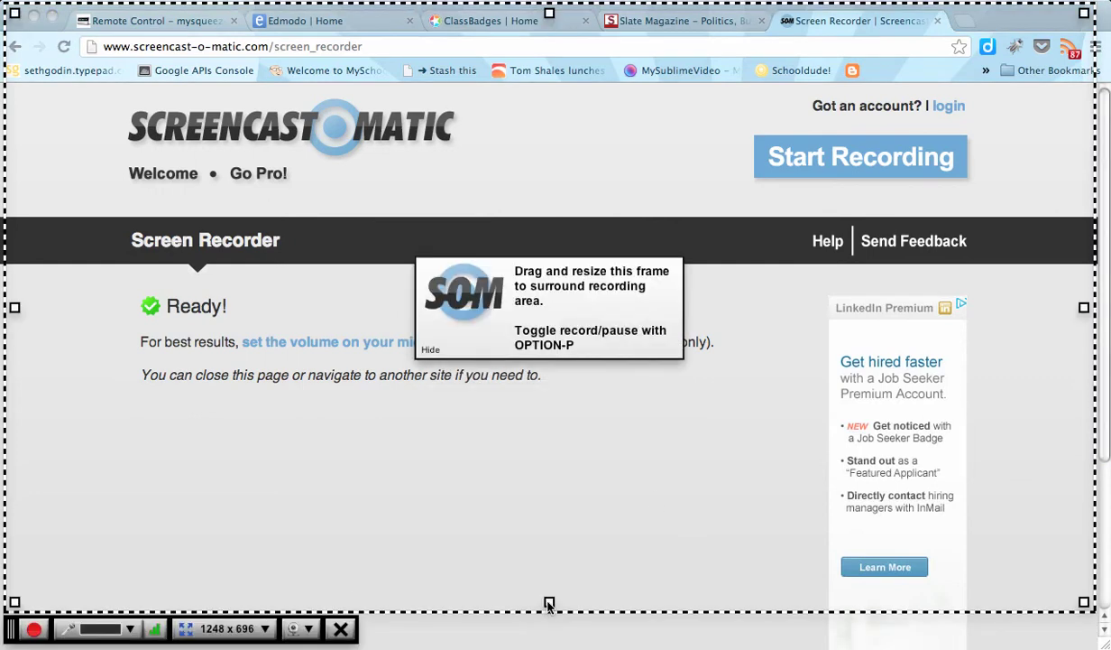
Record a 10-second clip of the framed browser window and open it in Preview.
click(33, 630)
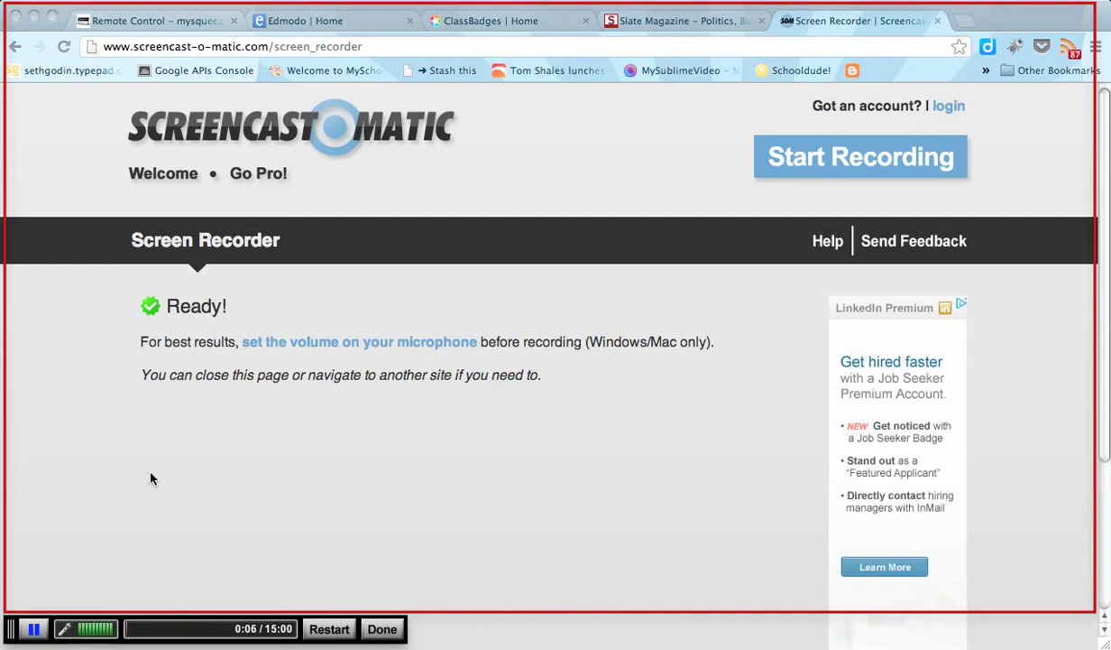
click(383, 630)
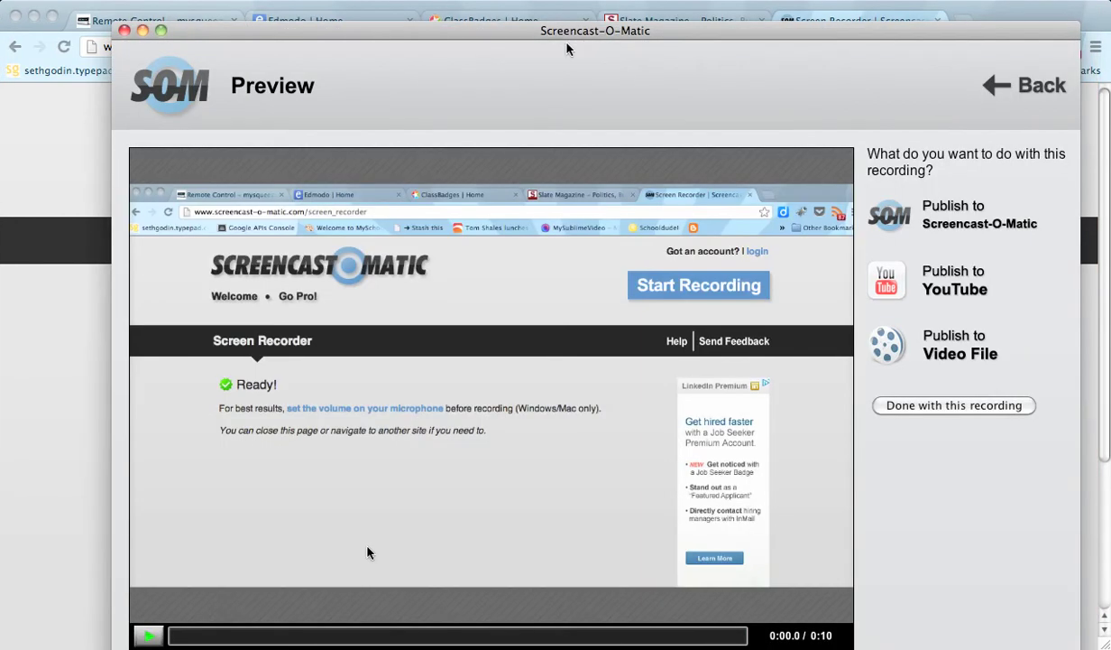
drag(568, 48, 454, 31)
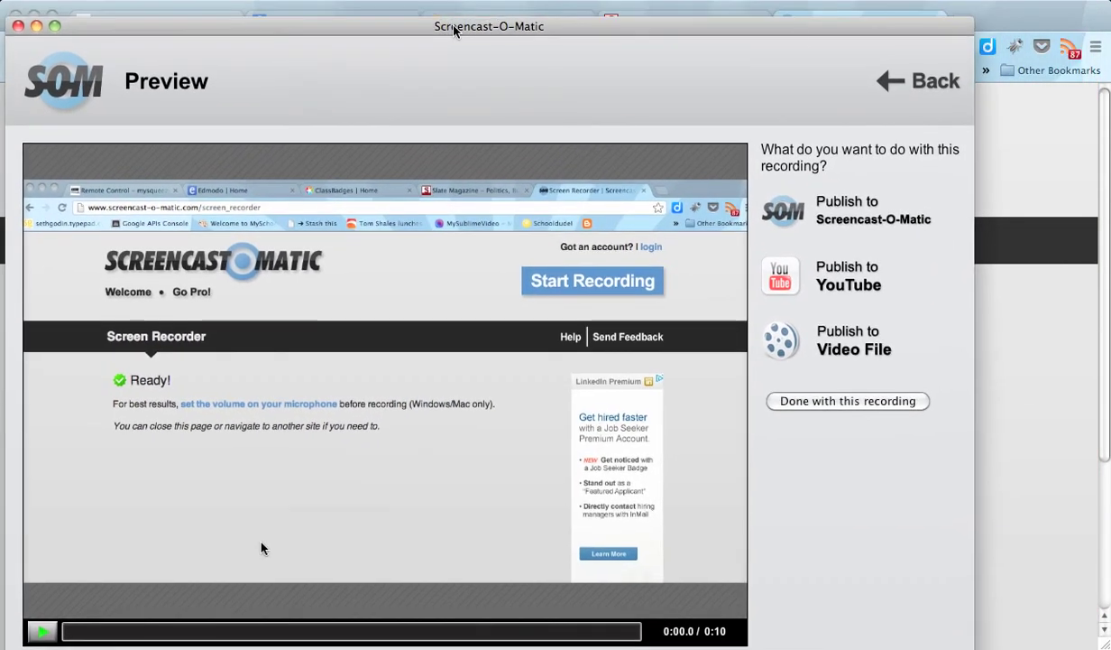
Choose Publish to YouTube and replace the default 'My Screencast' title with a test title.
click(842, 275)
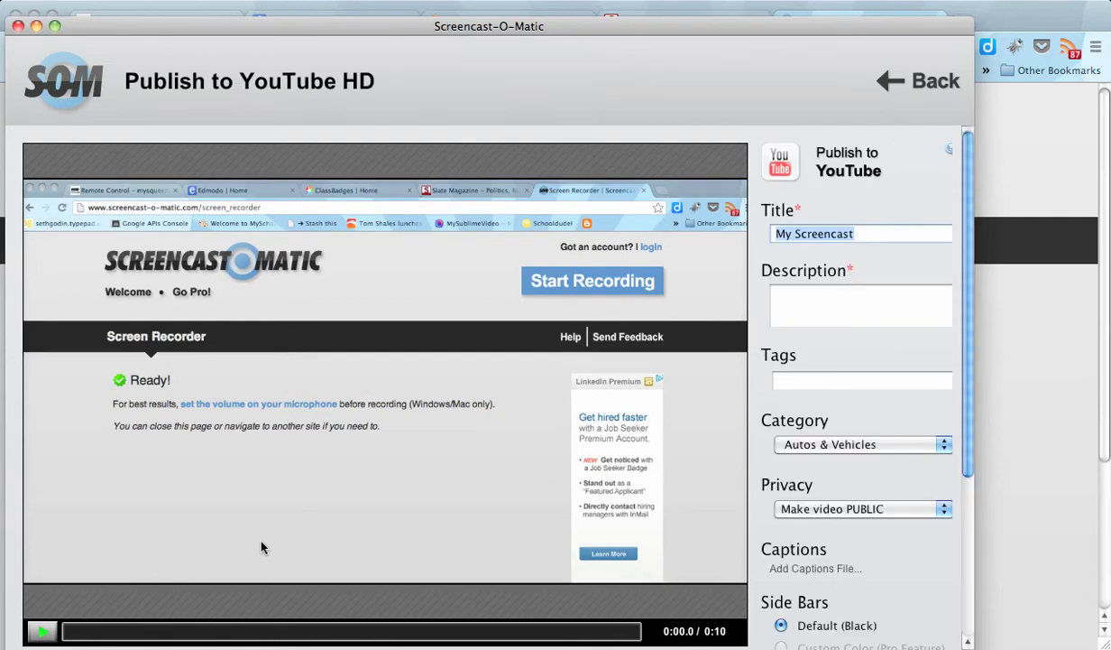
triple_click(888, 239)
key(BackSpace)
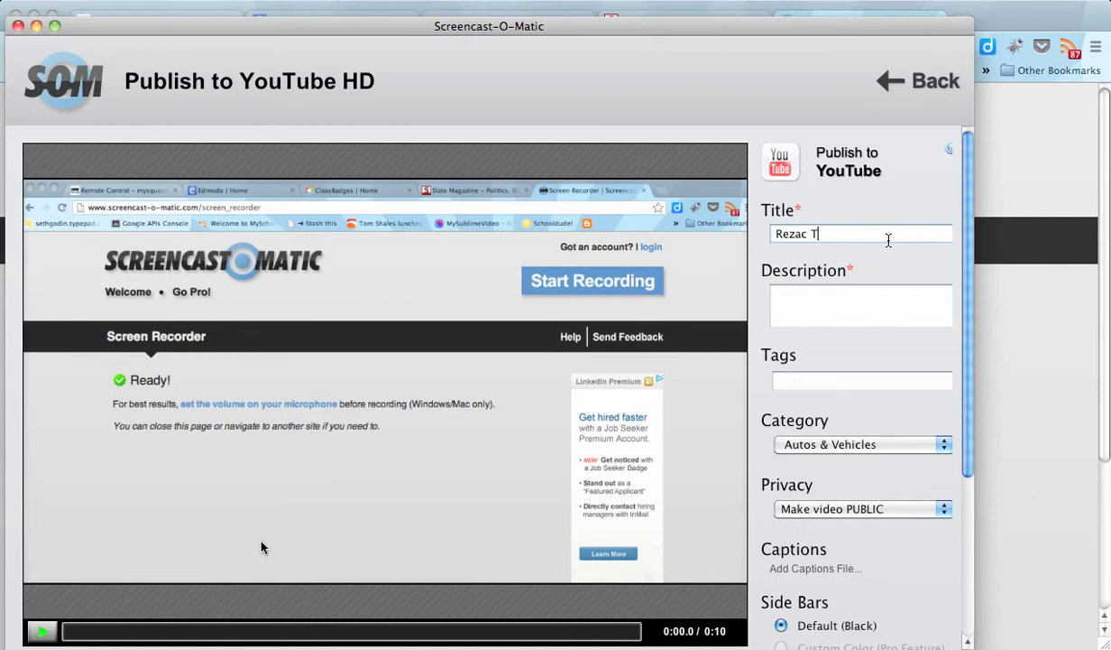
text(Rezac Test)
Enter description 'Screencastomatic' and tags 'tutorial, eduation, math,'.
key(Tab)
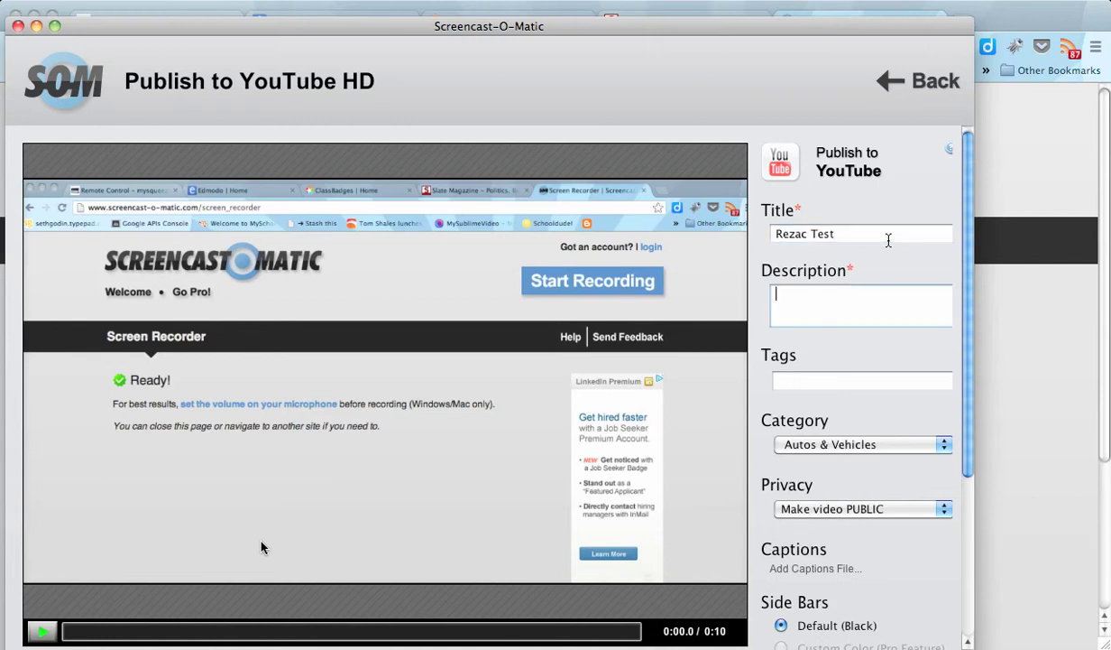
text(Screencastomatic)
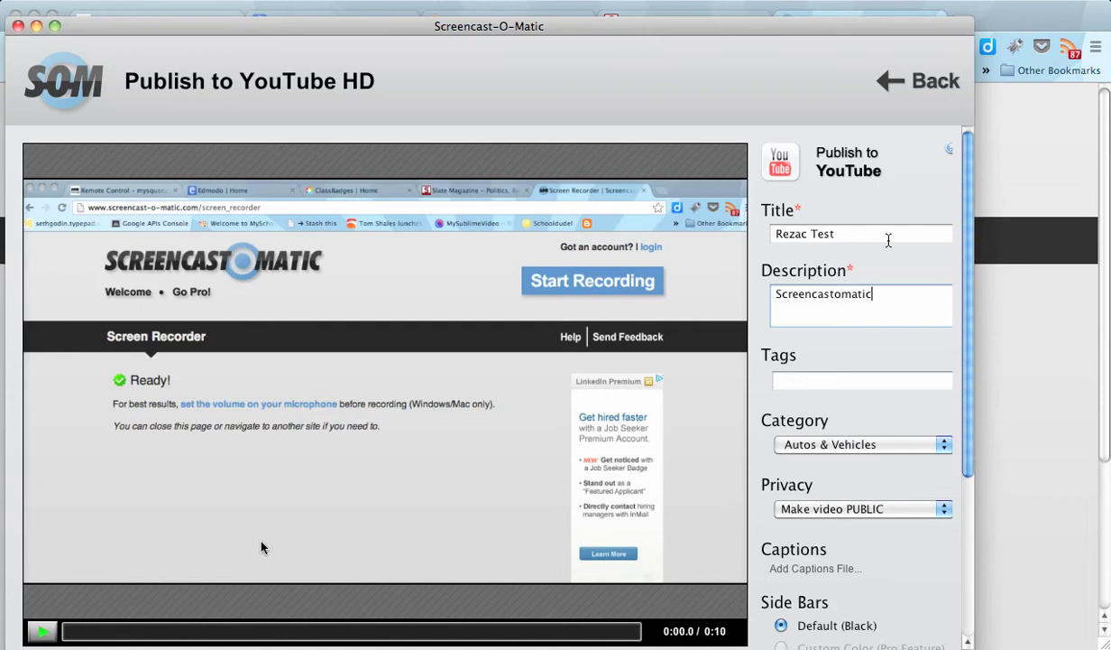
key(Tab)
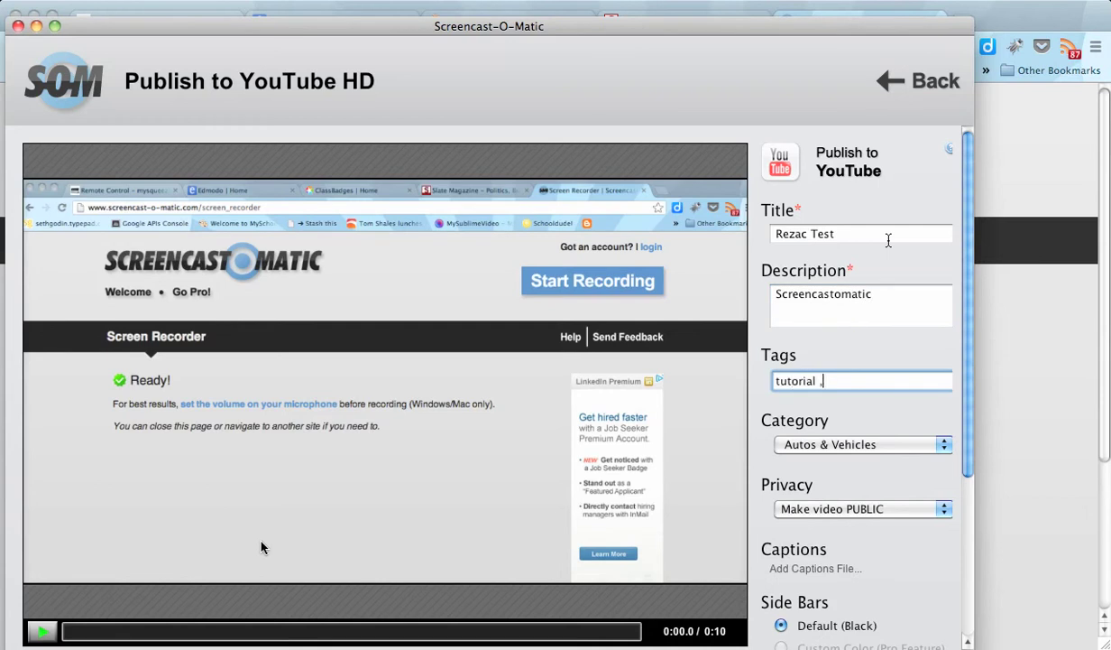
text(tutorial, eduation, math,)
Keep the video's privacy setting Public.
scroll(833, 345, down, 3)
click(839, 334)
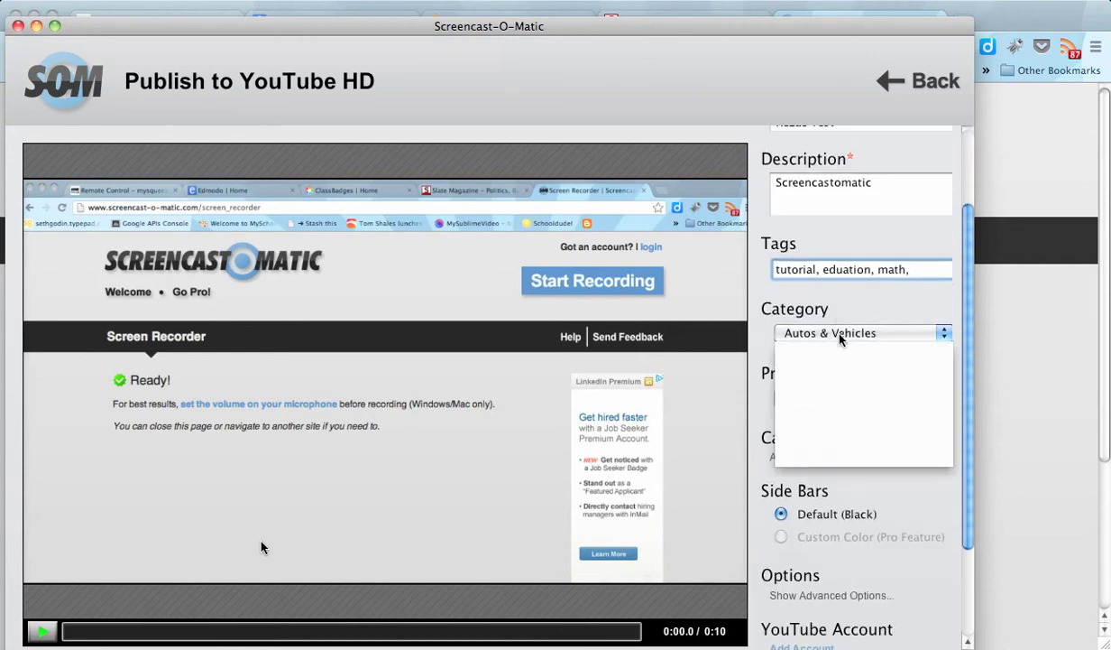
click(812, 374)
scroll(809, 372, down, 3)
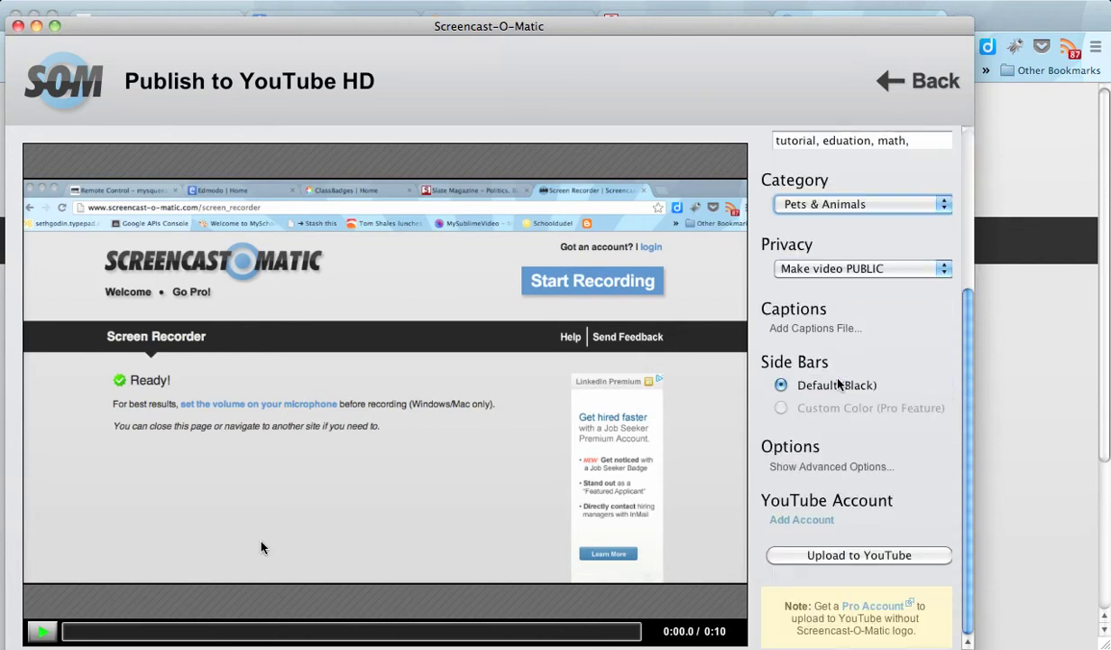
click(831, 271)
click(803, 269)
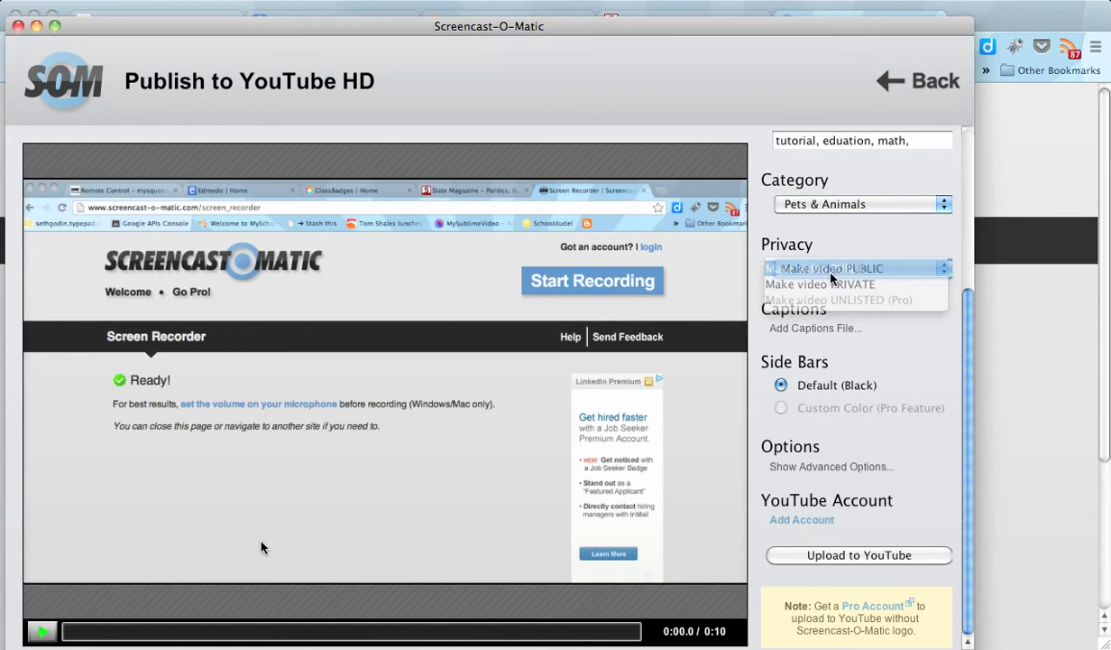
Set the category to Education and start adding a YouTube account.
click(828, 205)
scroll(849, 307, down, 2)
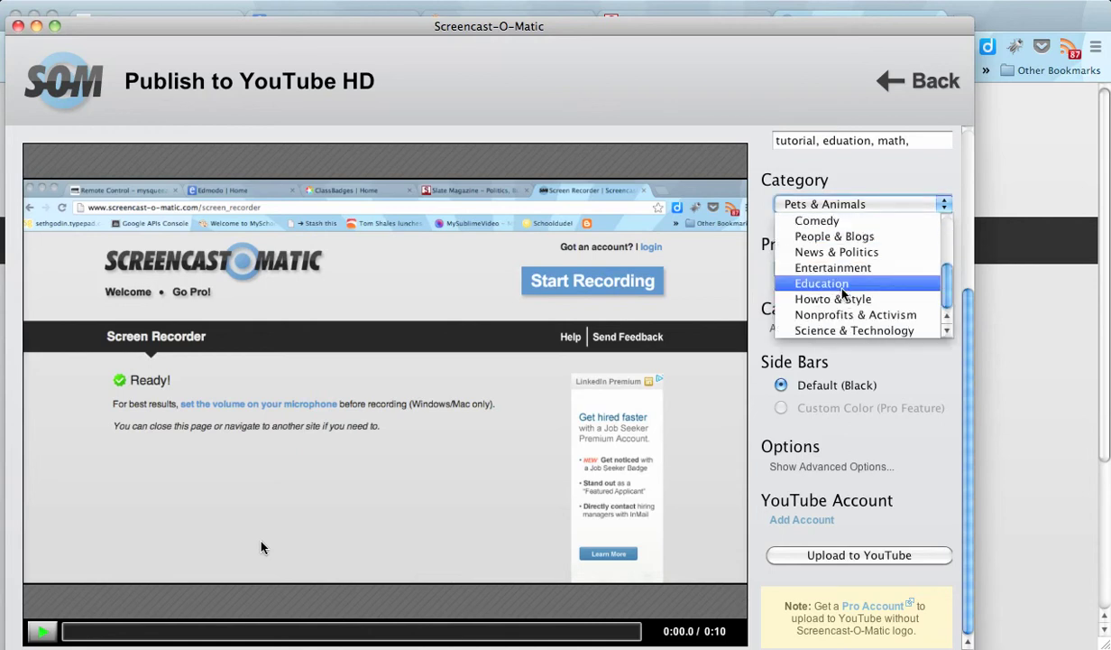
click(816, 283)
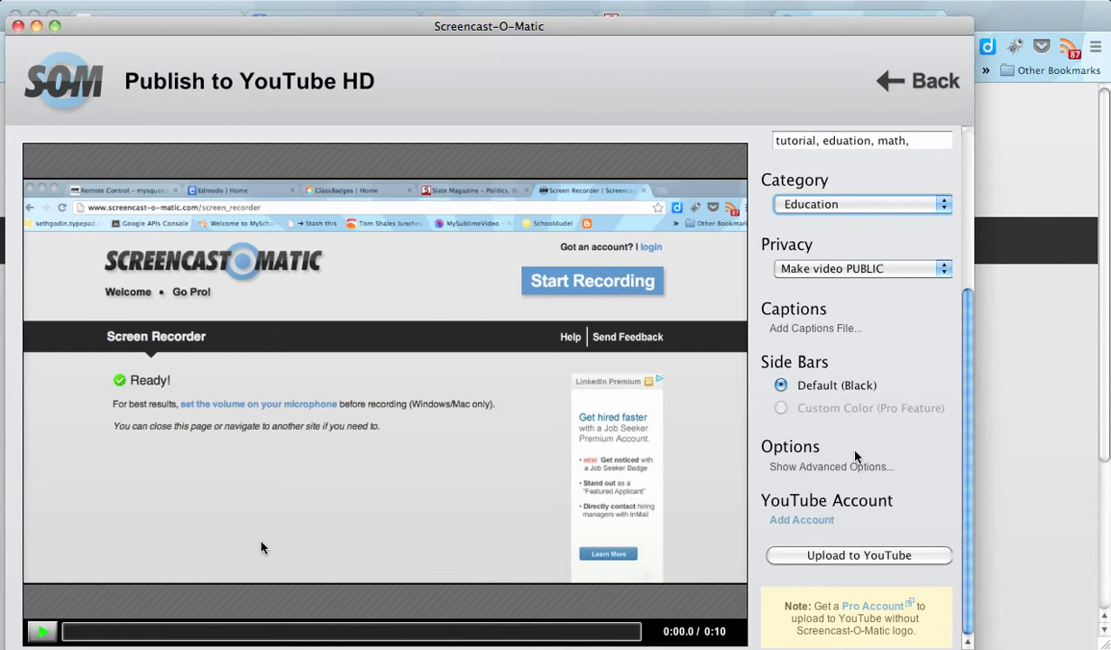
click(803, 521)
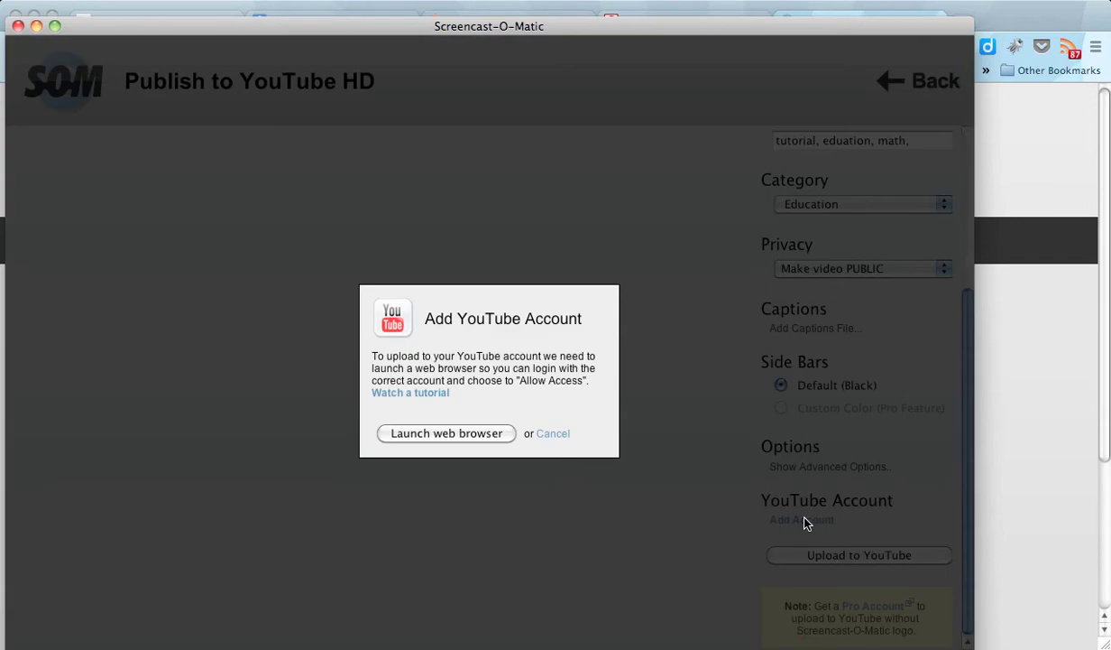
Launch browser authorization and choose to sign in with another Google account.
click(492, 436)
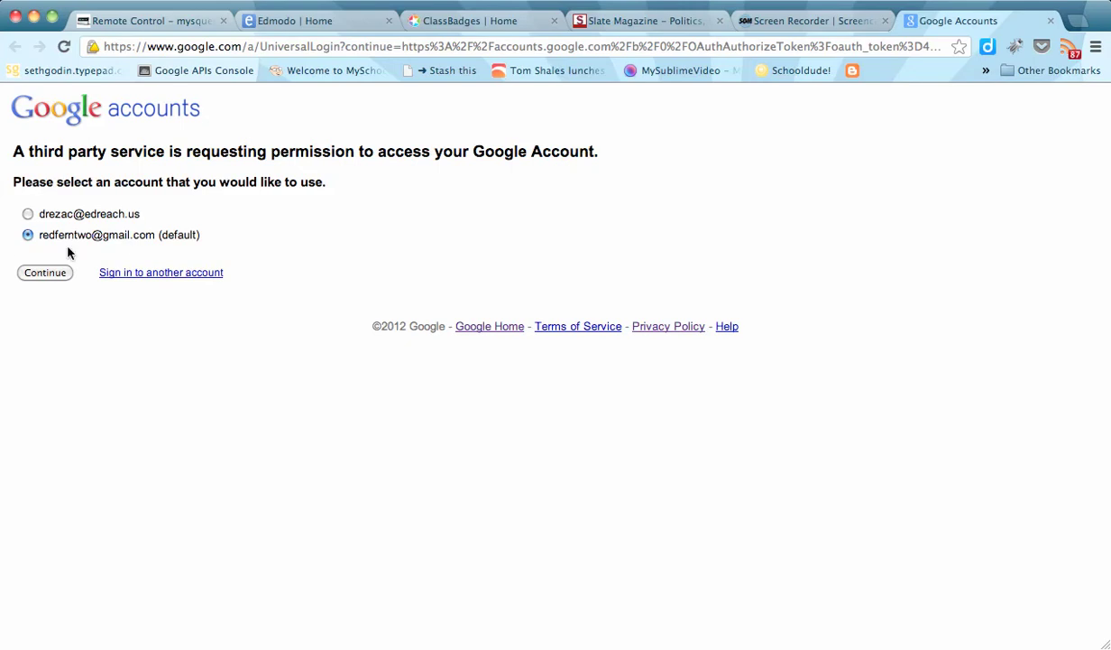
click(150, 272)
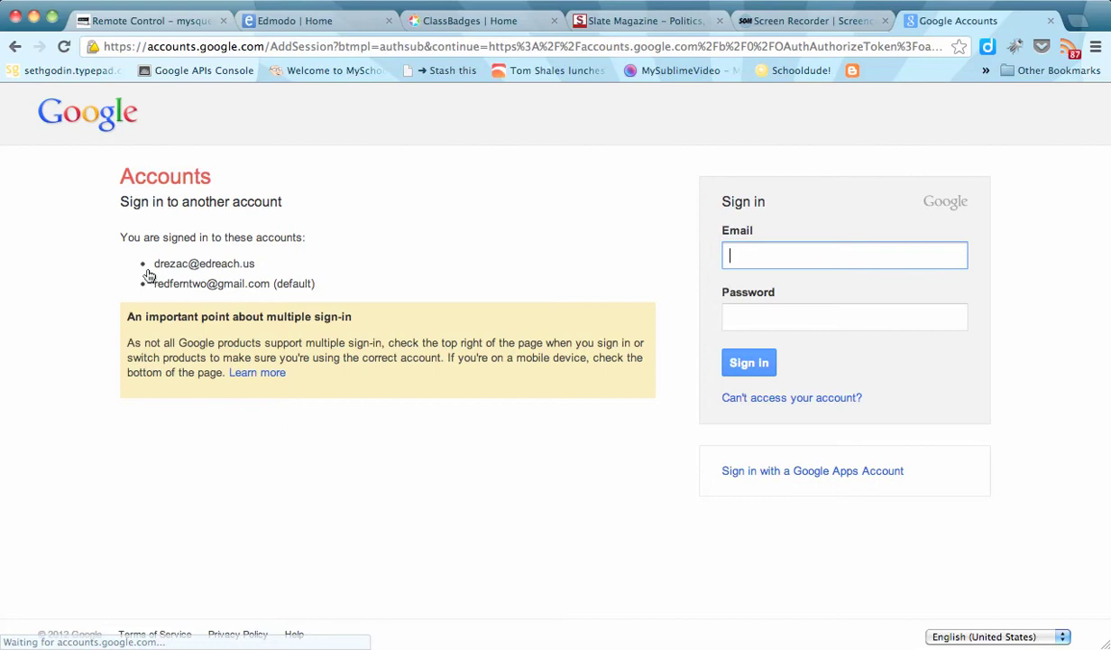
click(802, 258)
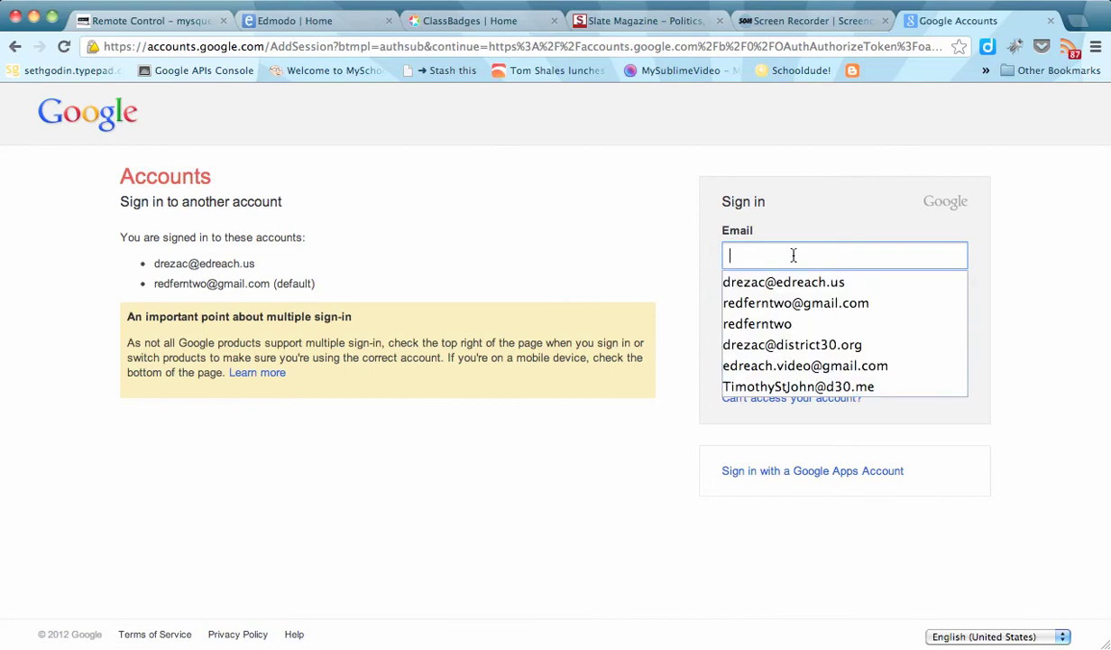
click(788, 205)
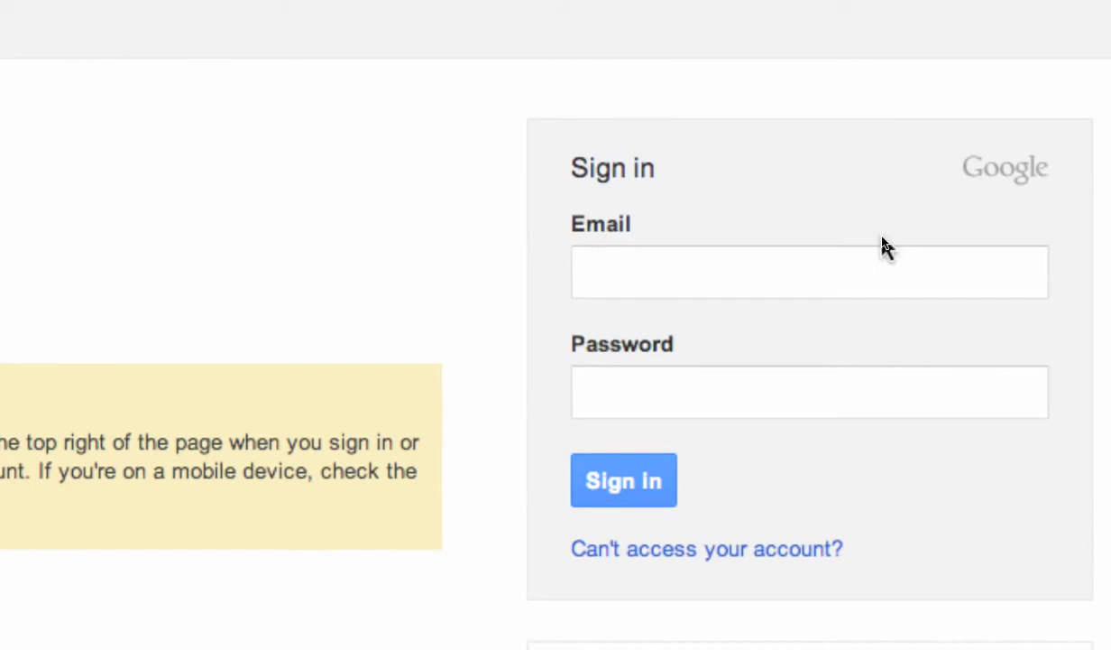
click(838, 264)
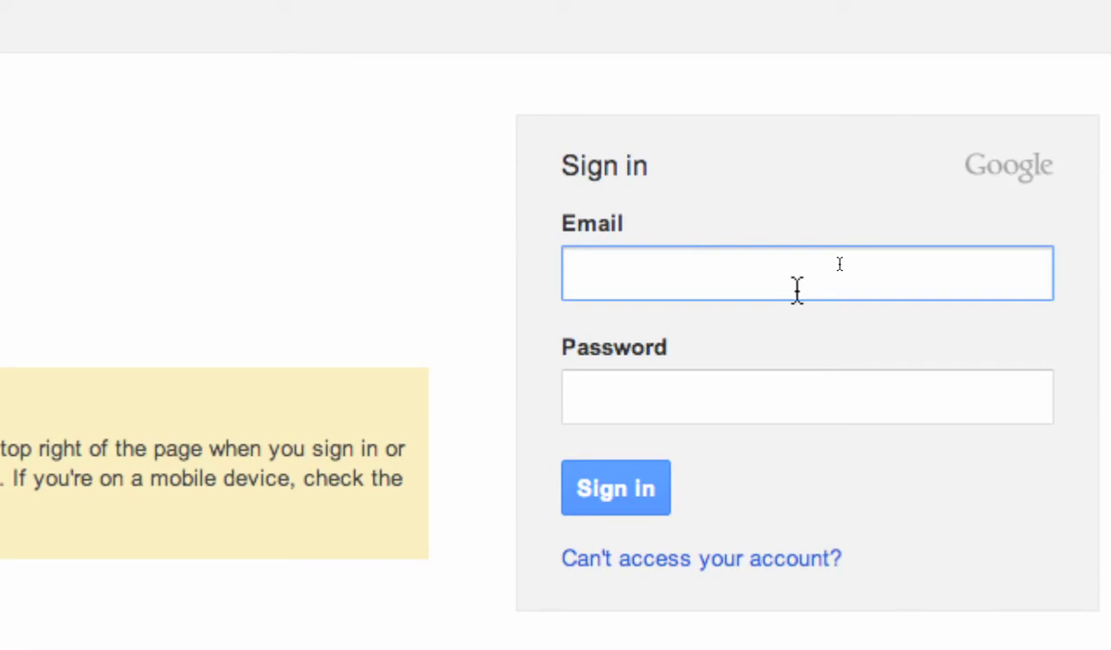
Sign in with the account's email and password, then grant screencast-o-matic.com YouTube access.
text(tech)
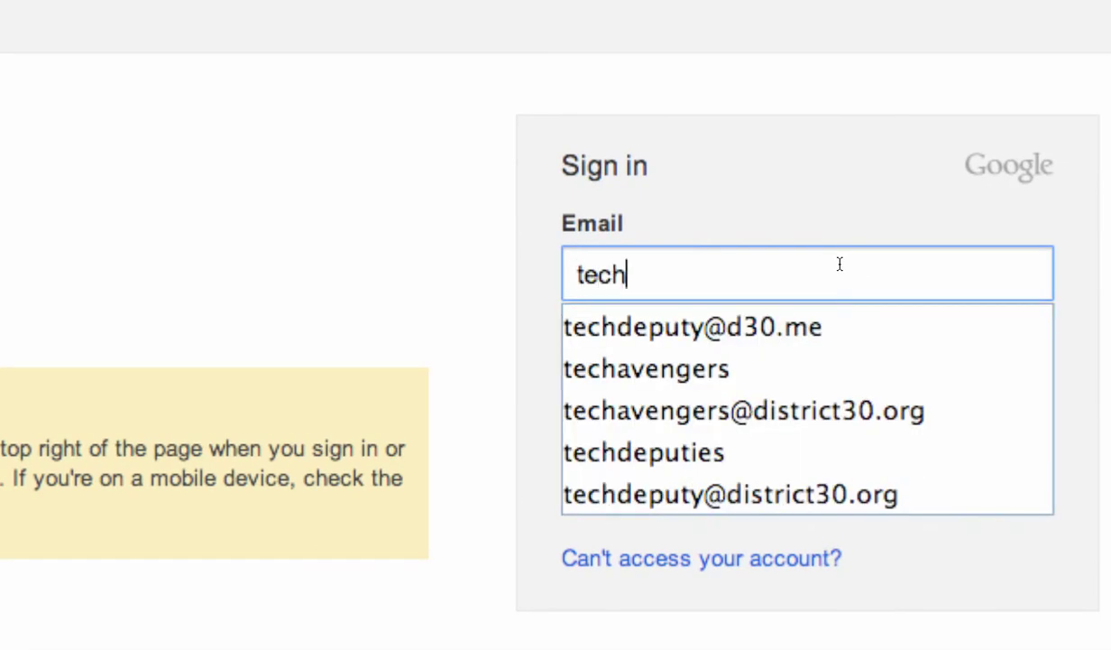
key(Down)
key(Tab)
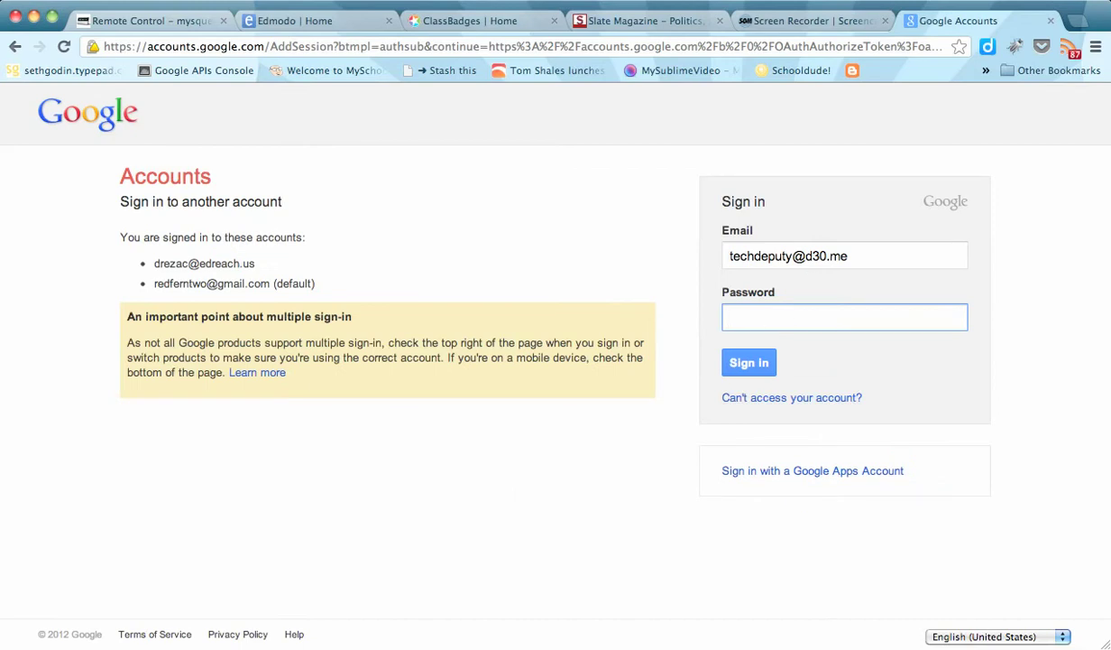
key(super+backslash)
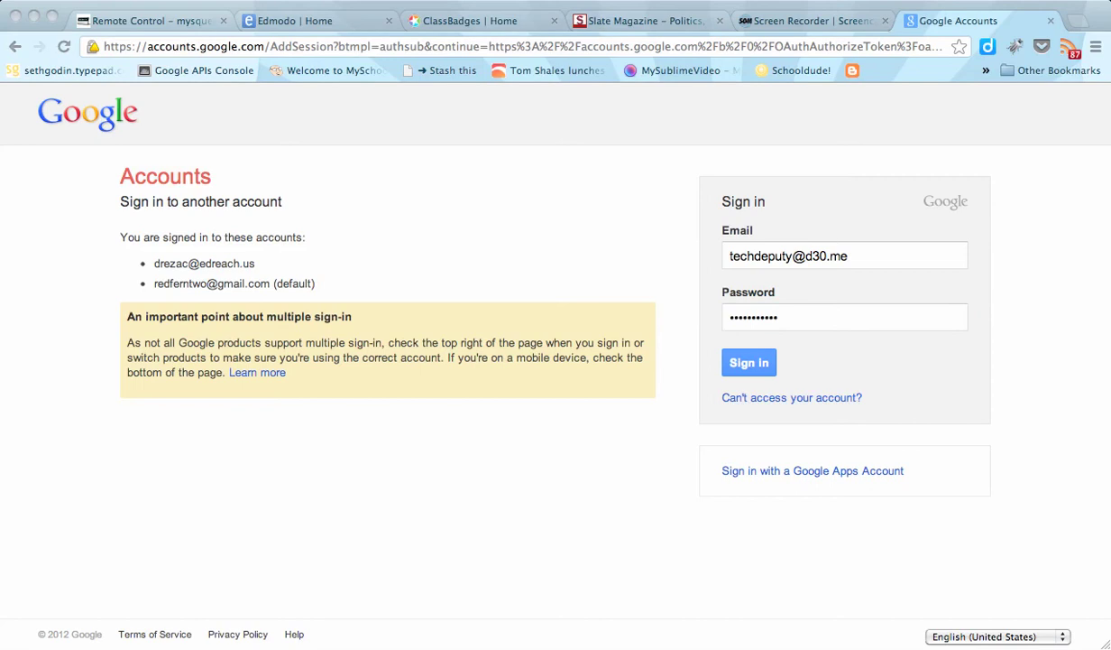
click(748, 362)
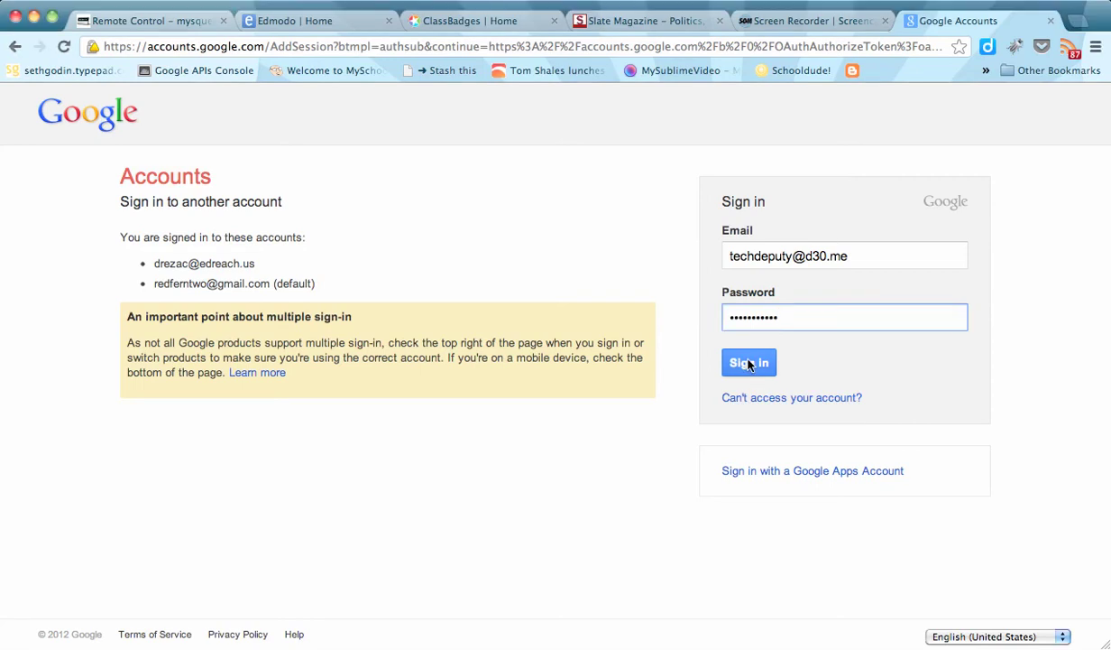
click(749, 363)
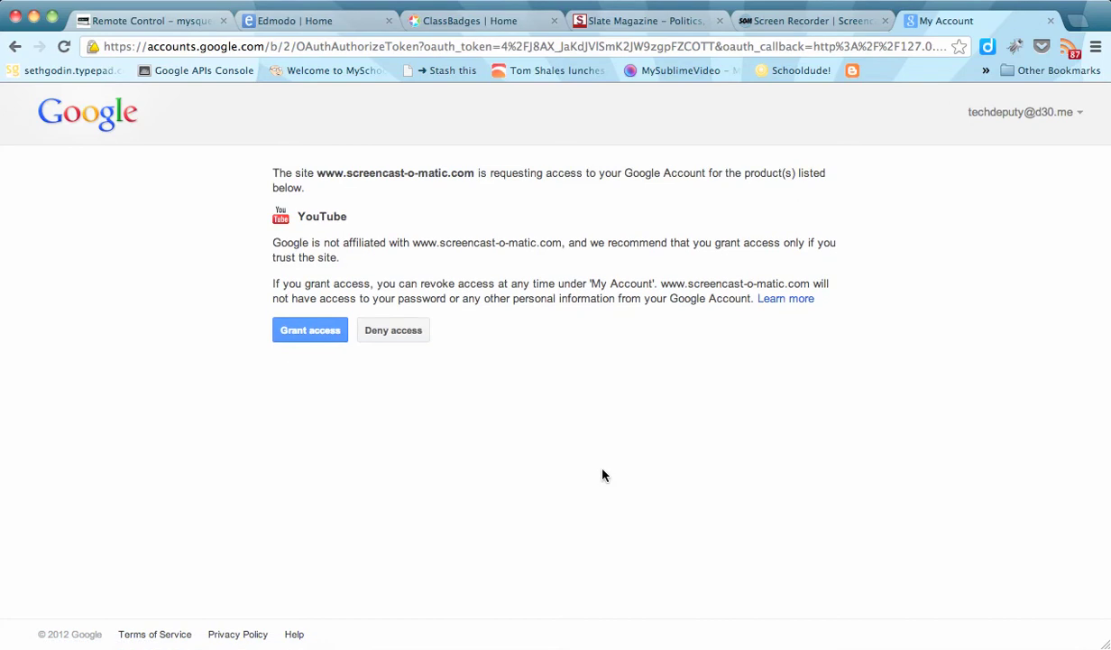
click(314, 331)
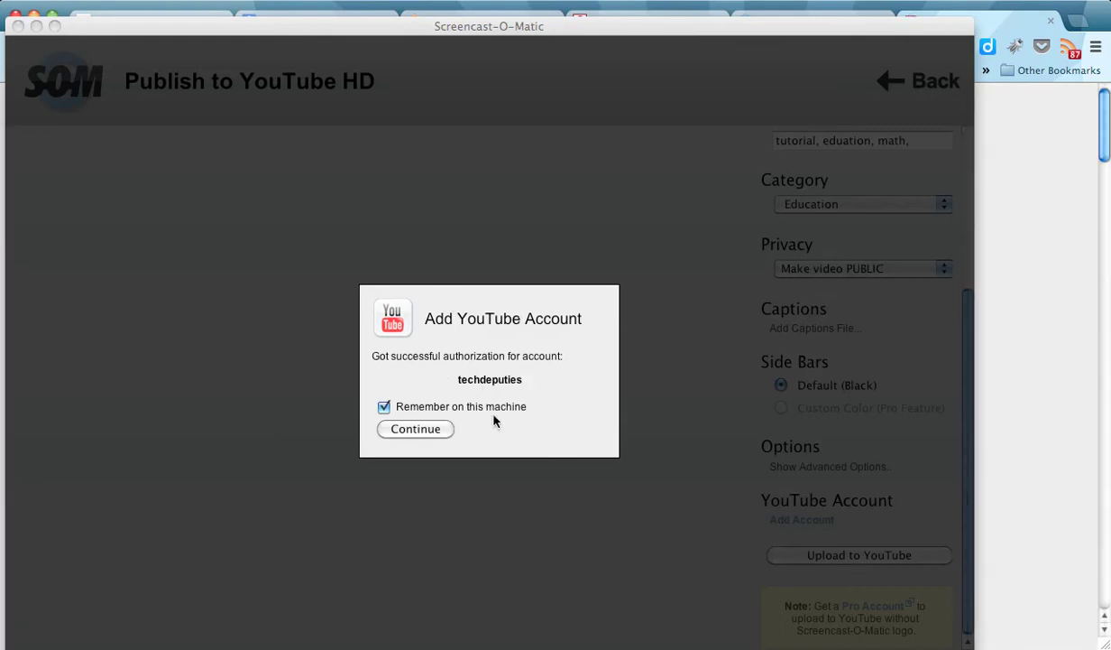
Confirm the authorized YouTube account and upload the video until Completed Tasks lists its link.
click(429, 428)
scroll(812, 375, down, 1)
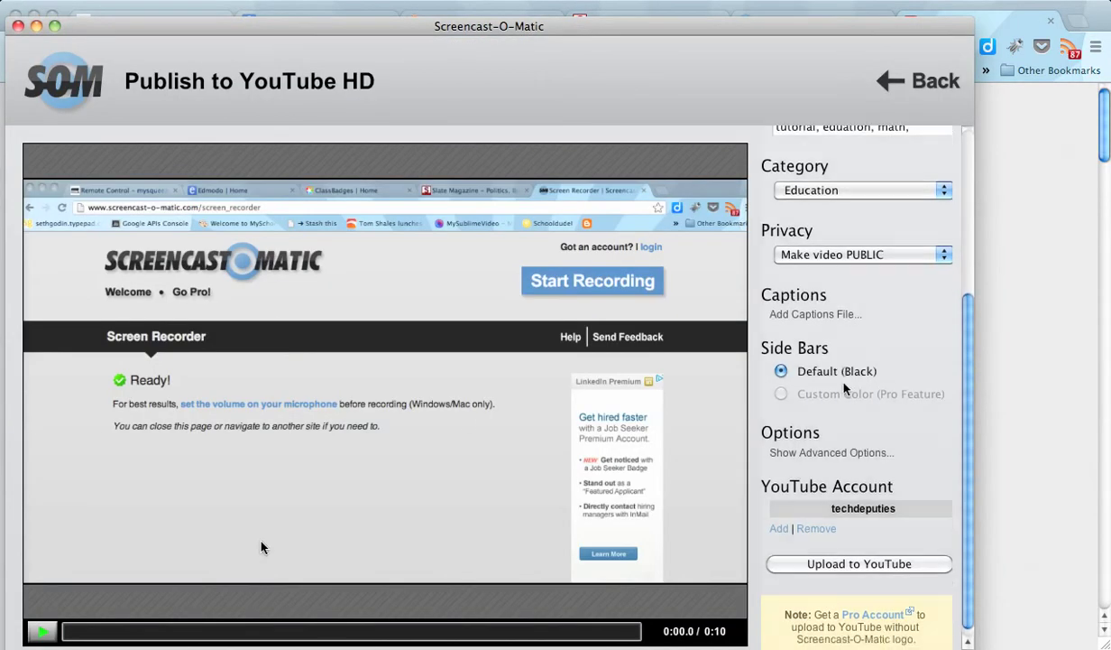
scroll(882, 400, down, 1)
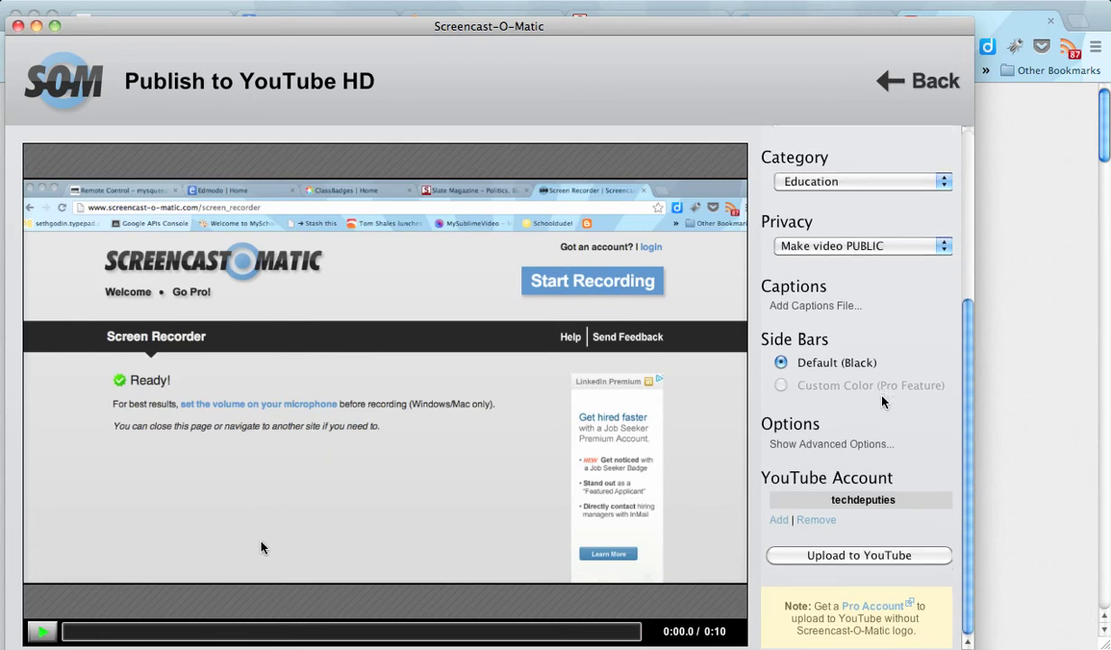
scroll(882, 399, up, 5)
scroll(882, 351, down, 5)
scroll(873, 482, up, 1)
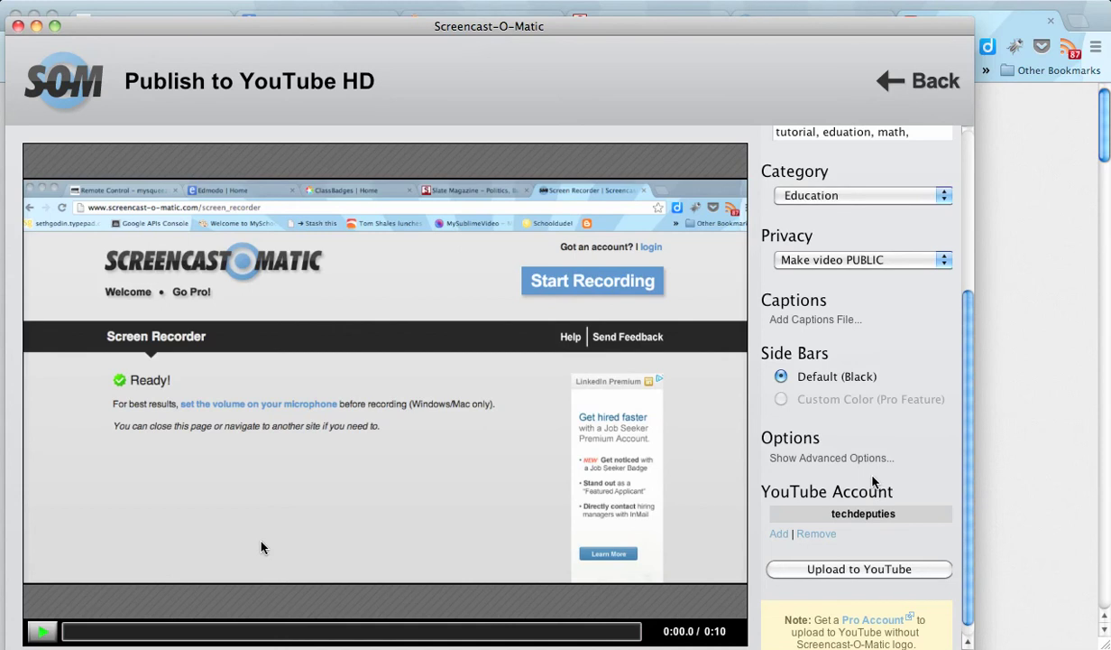
scroll(862, 571, down, 1)
click(859, 556)
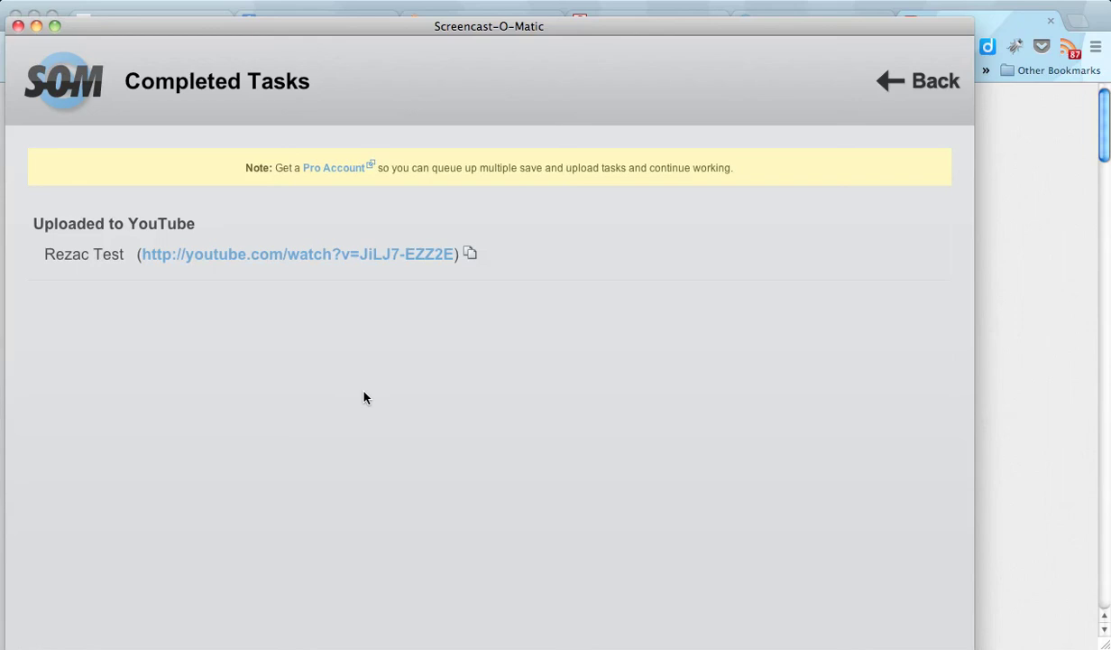
Open the uploaded video's youtube.com/watch link from Completed Tasks.
click(351, 255)
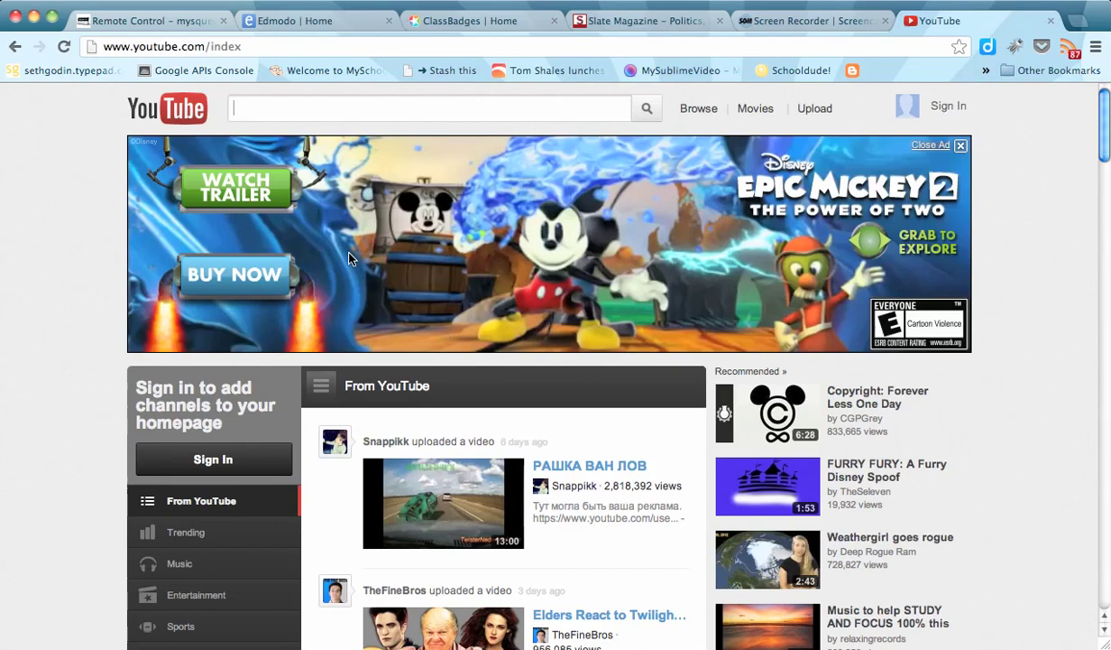